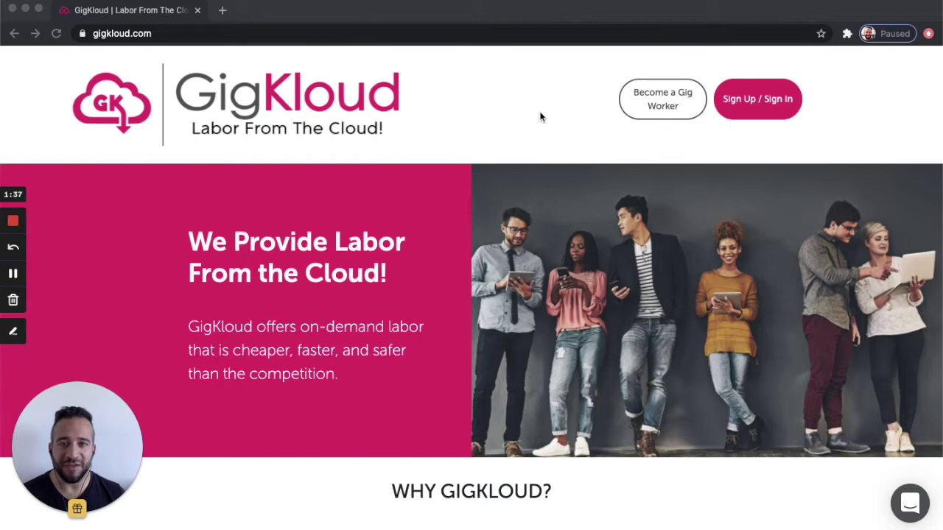
# Open and close the support chat, then go to the call-scheduling page.
pyautogui.click(911, 505)
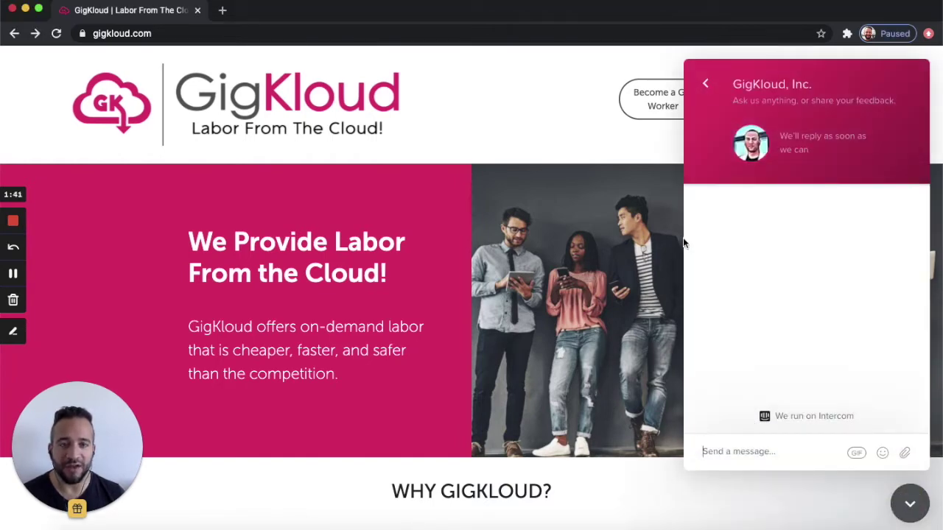
pyautogui.click(903, 503)
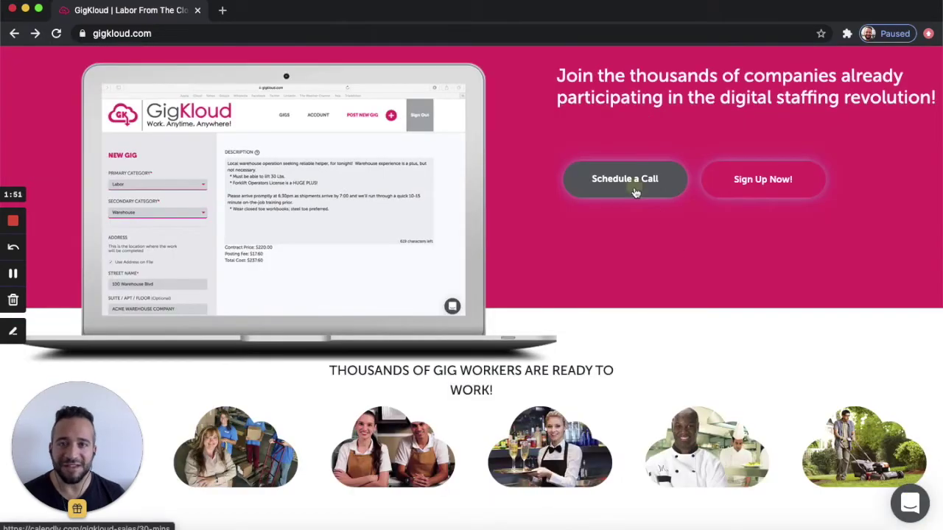
pyautogui.click(633, 189)
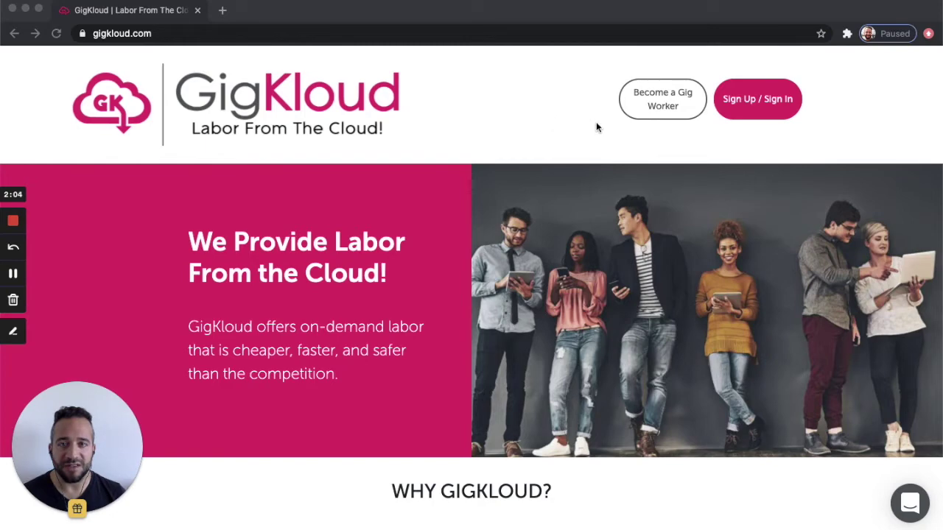
# Fill the sign-up form with the user's first name, last name and e-mail, then submit the registration.
pyautogui.click(772, 116)
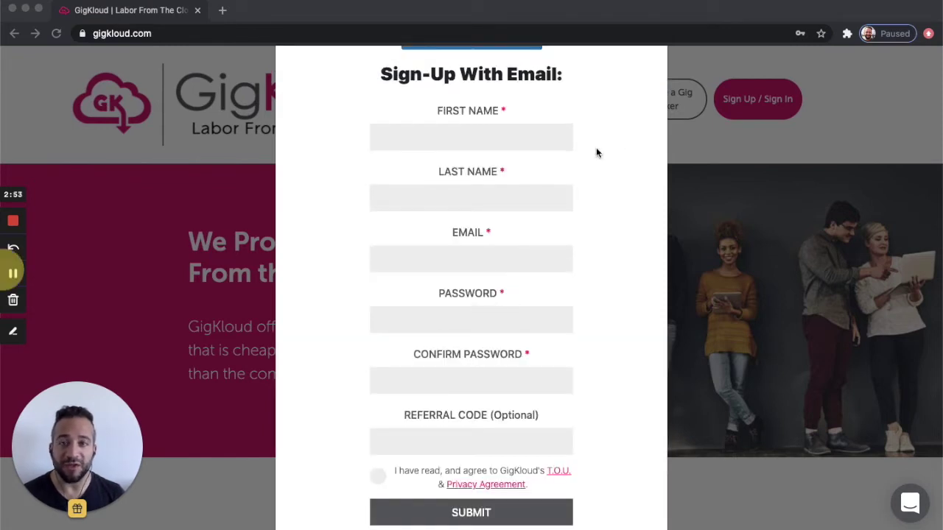
pyautogui.click(462, 138)
pyautogui.write('Bob')
pyautogui.press('Tab')
pyautogui.write('Donuts')
pyautogui.press('Tab')
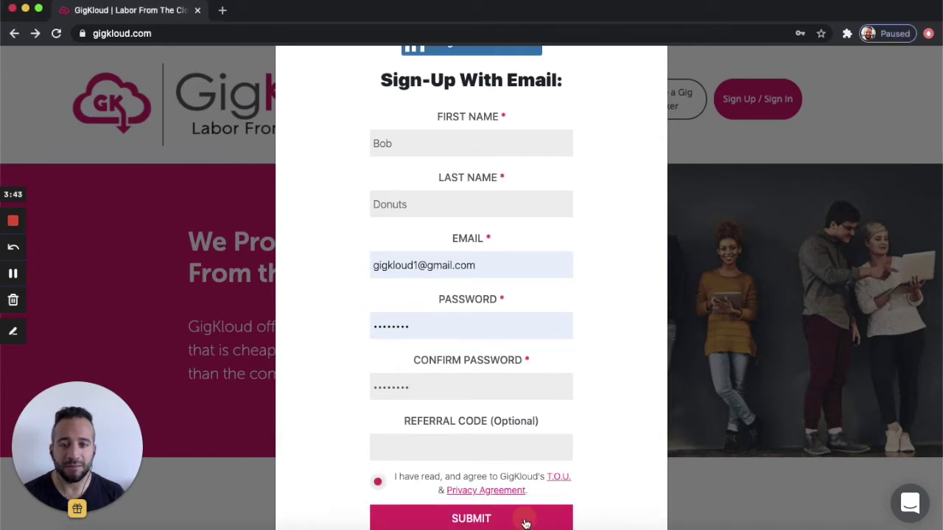
pyautogui.click(526, 520)
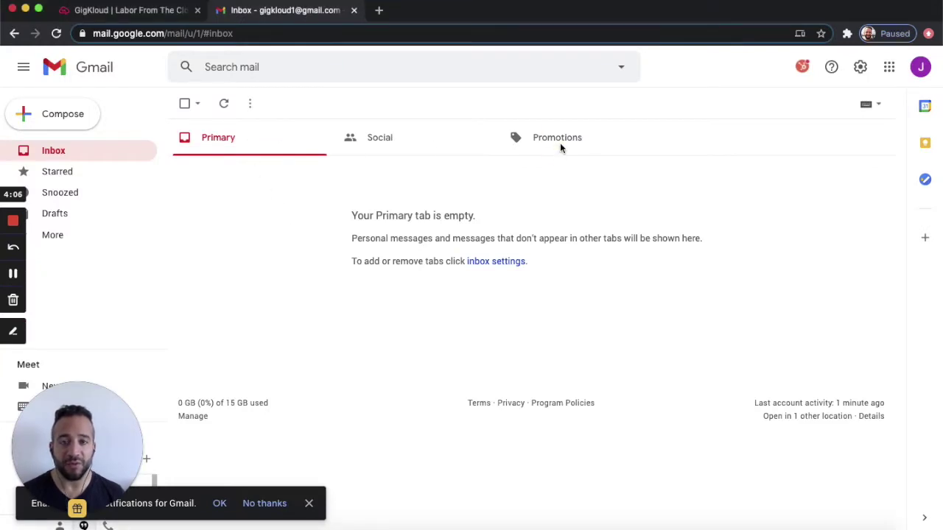
# In the Promotions category, follow the GigKloud email verification link.
pyautogui.click(590, 148)
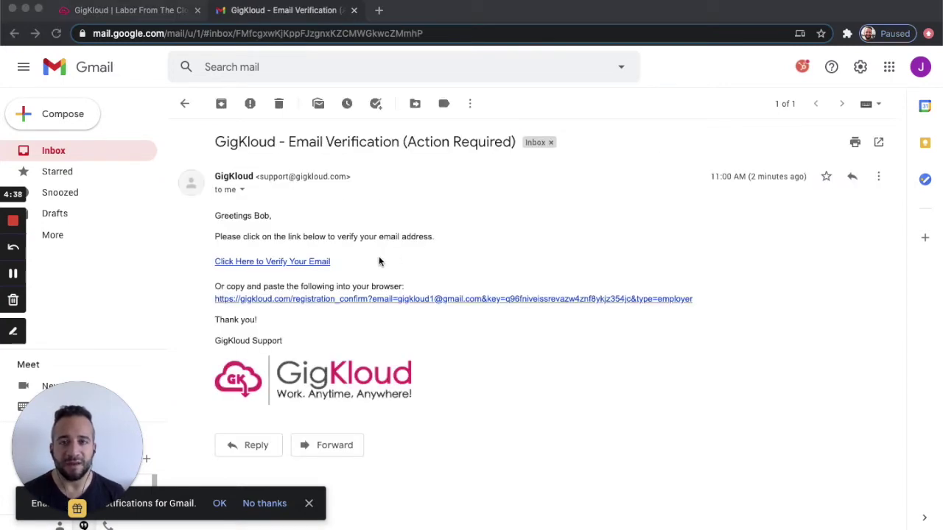
pyautogui.click(320, 262)
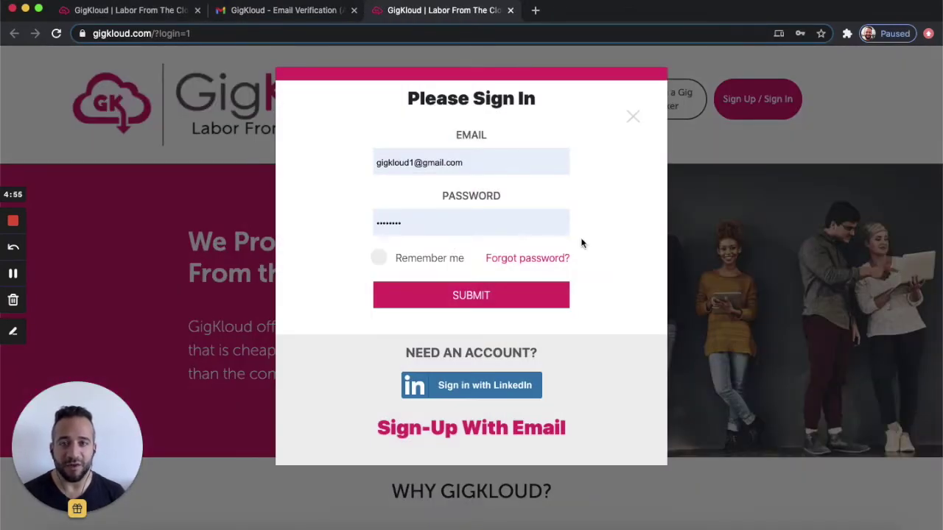
# Sign in with Remember me on and save the construction logo and 'Brooklyn Construction' setup.
pyautogui.click(427, 260)
pyautogui.click(505, 292)
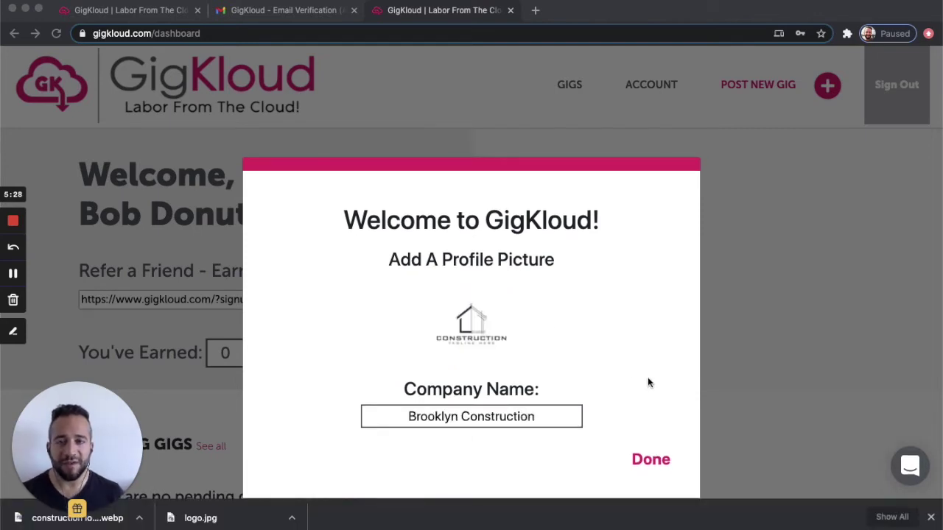
pyautogui.click(651, 459)
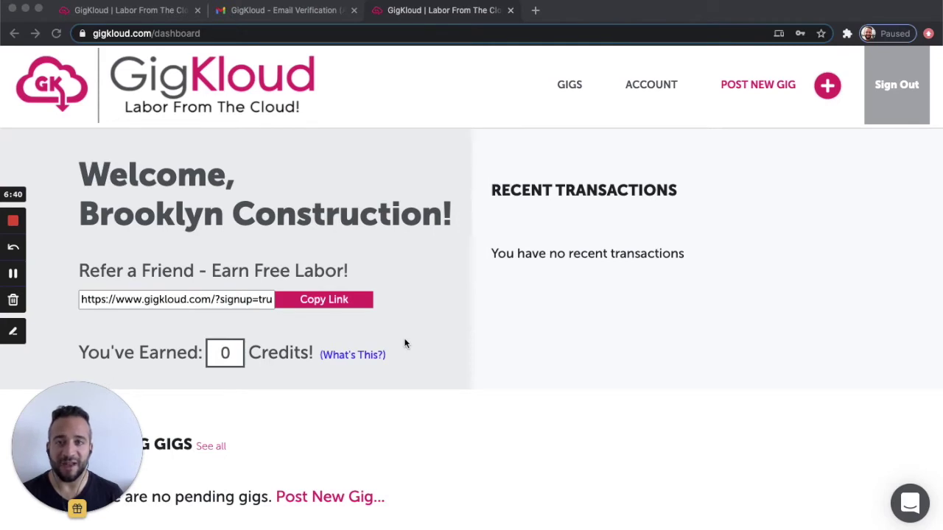
# Go to ACCOUNT to view the Brooklyn Construction profile and payment methods.
pyautogui.moveTo(373, 363)
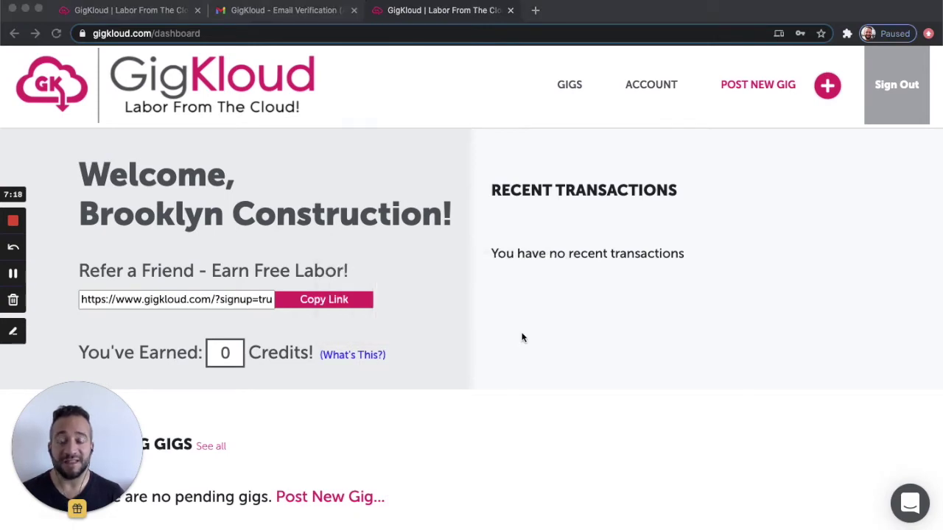
pyautogui.click(658, 86)
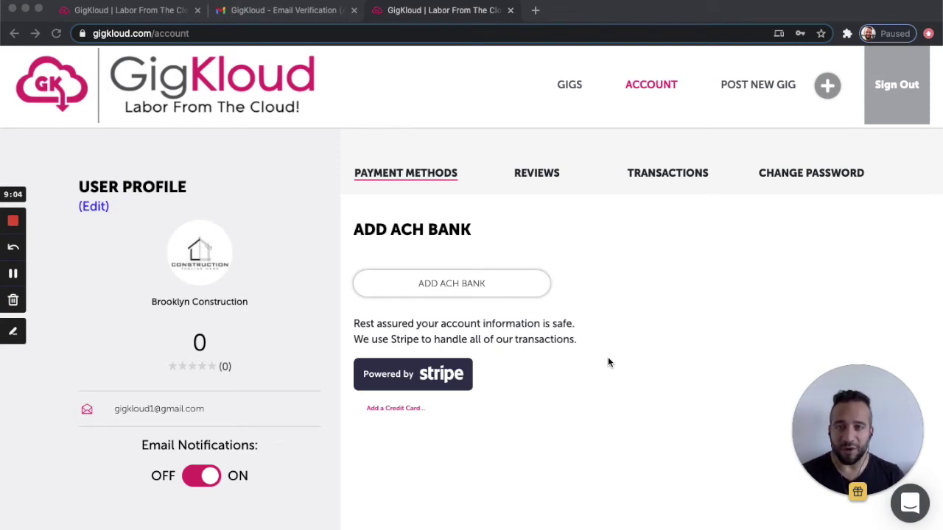
# Edit the user profile and work through its description, phone and address fields.
pyautogui.click(96, 206)
pyautogui.click(96, 207)
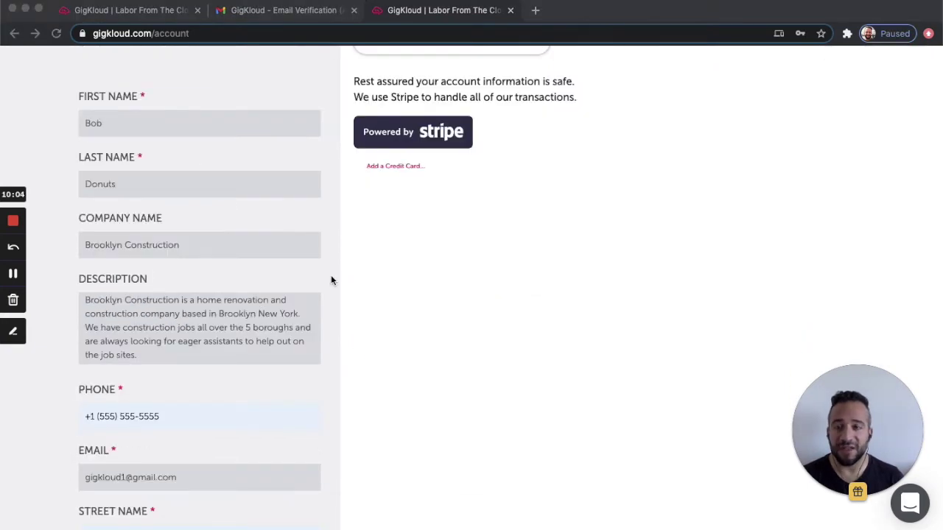
pyautogui.scroll(-1, 318, 275)
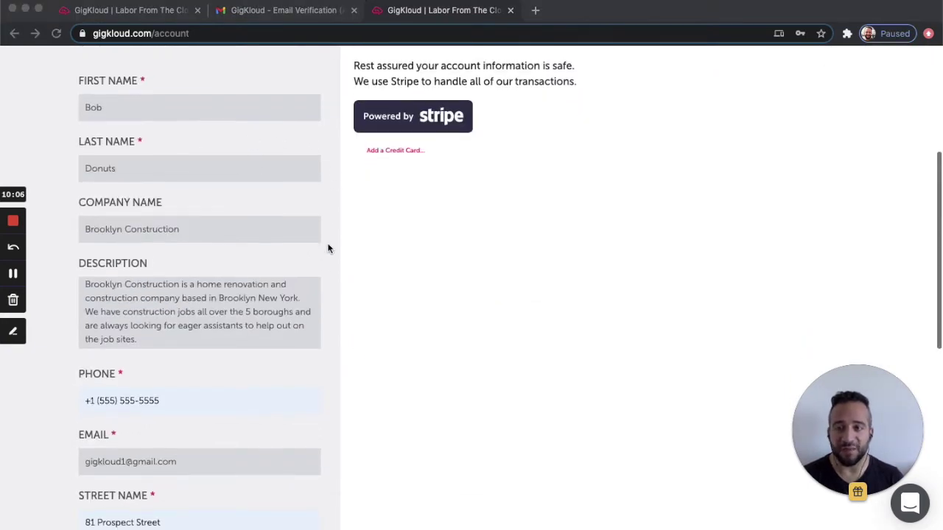
pyautogui.scroll(-1, 326, 258)
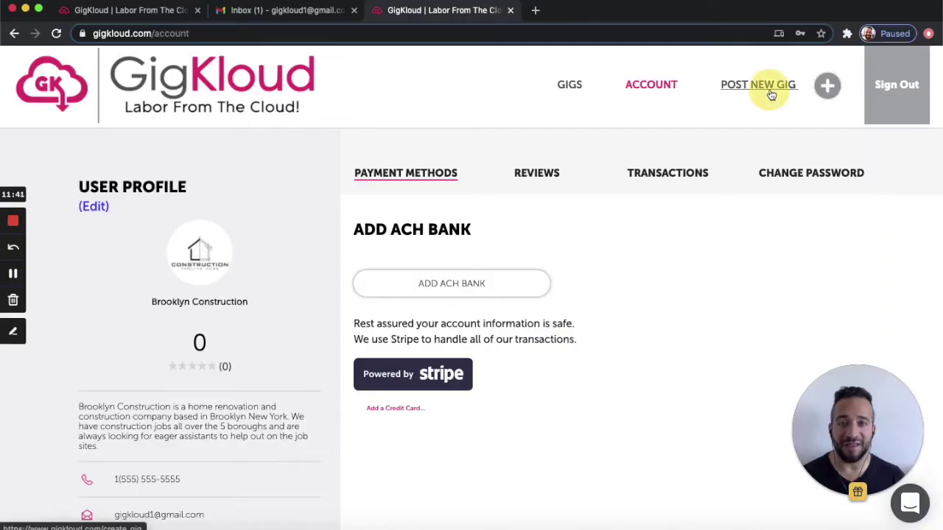
# Create a new gig under Labor > Construction with the address on file.
pyautogui.click(771, 94)
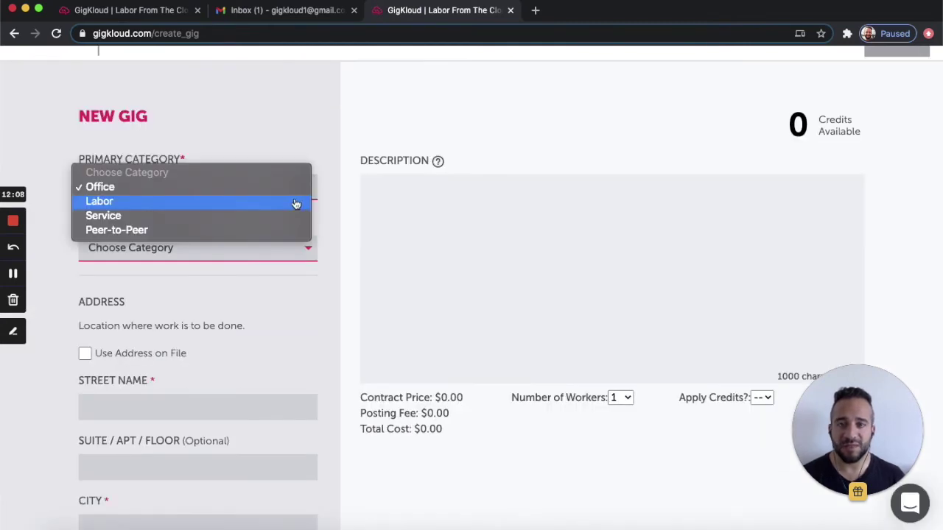
pyautogui.click(296, 202)
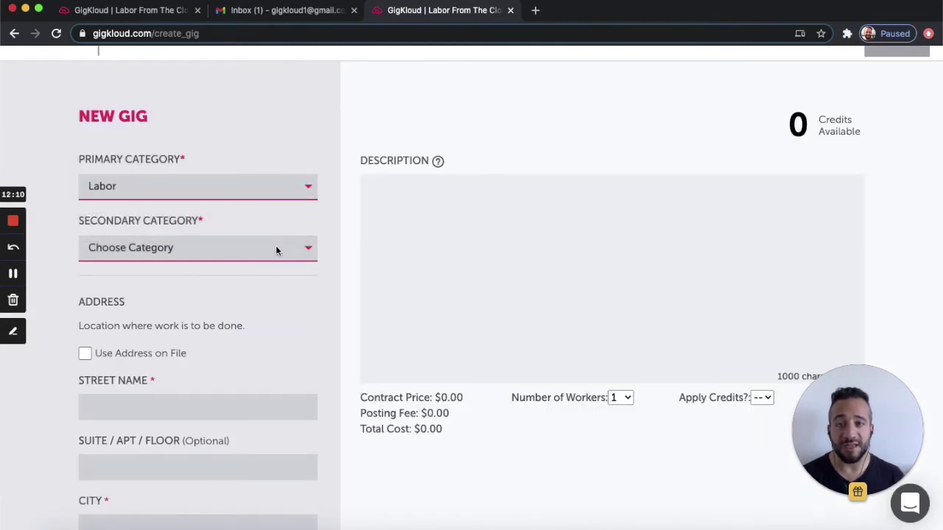
pyautogui.click(276, 251)
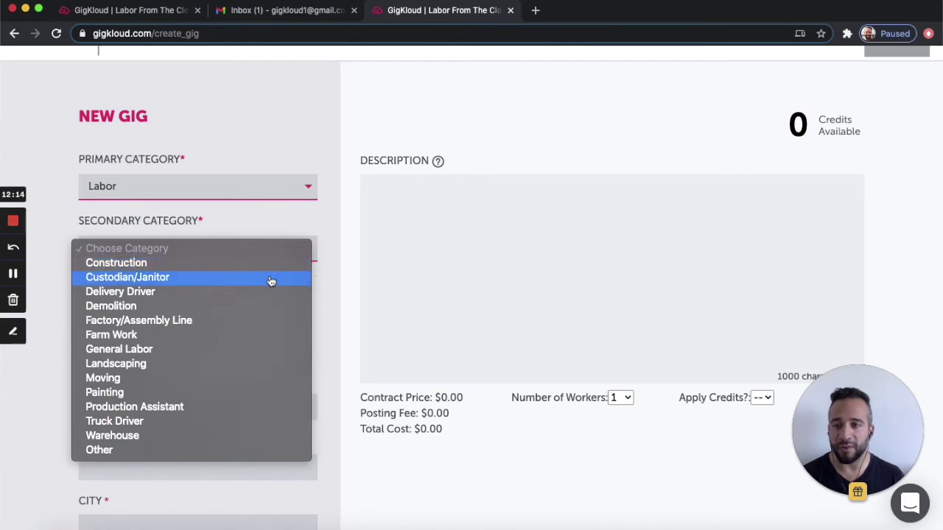
pyautogui.click(263, 265)
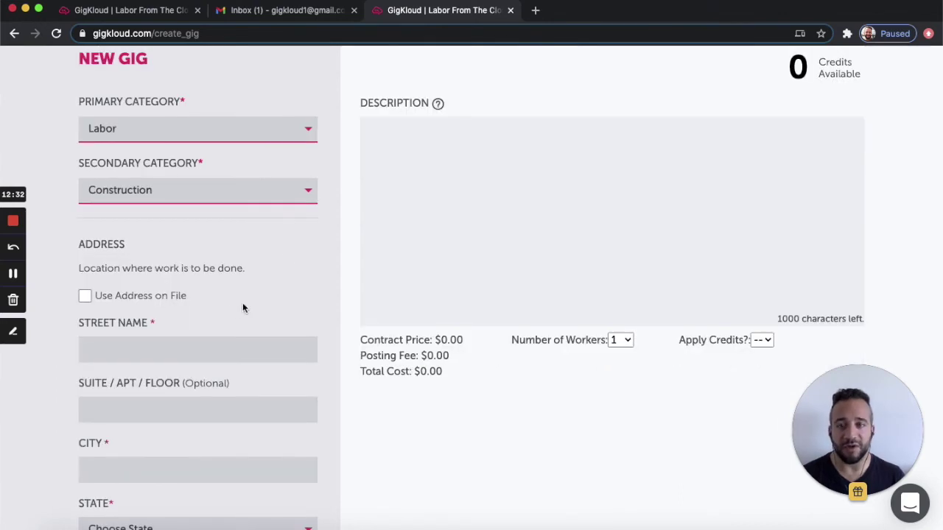
pyautogui.click(168, 297)
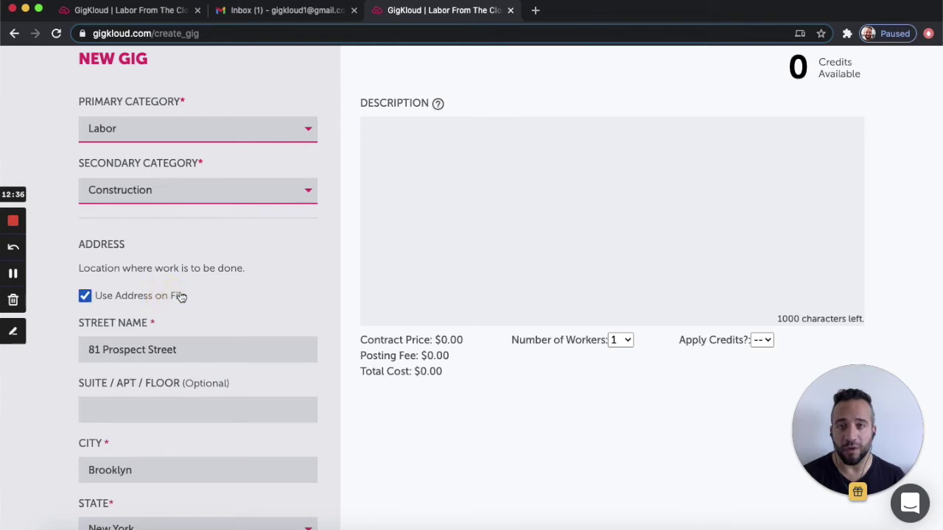
pyautogui.scroll(-5, 293, 269)
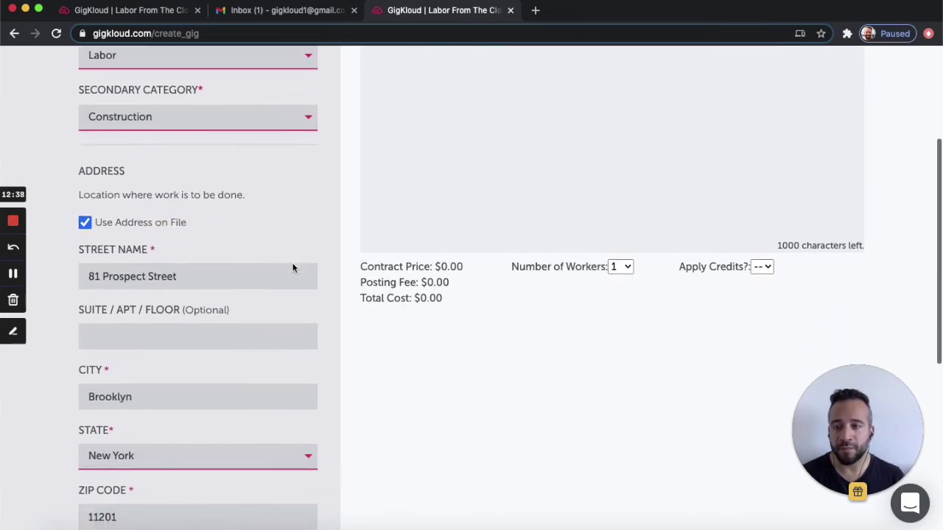
pyautogui.scroll(-3, 293, 266)
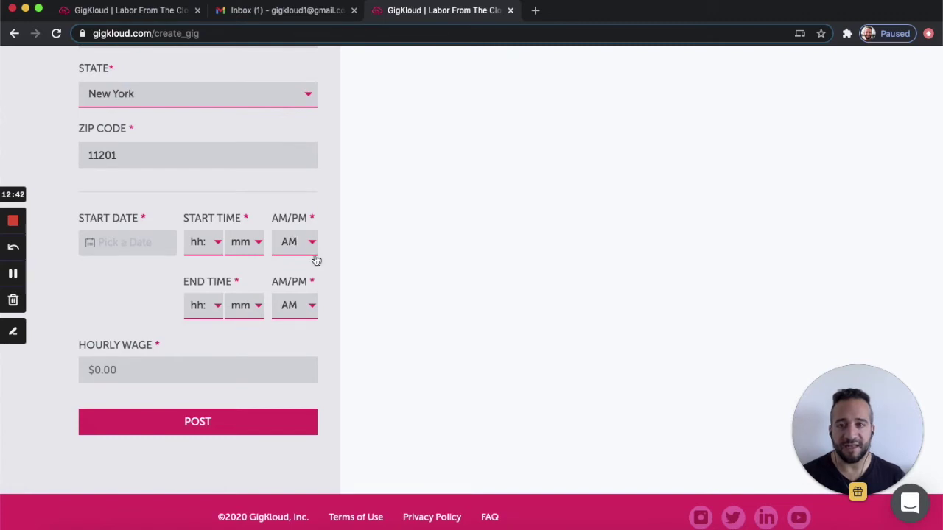
# Set the gig start to November 5 at 10:00 AM.
pyautogui.scroll(6, 375, 325)
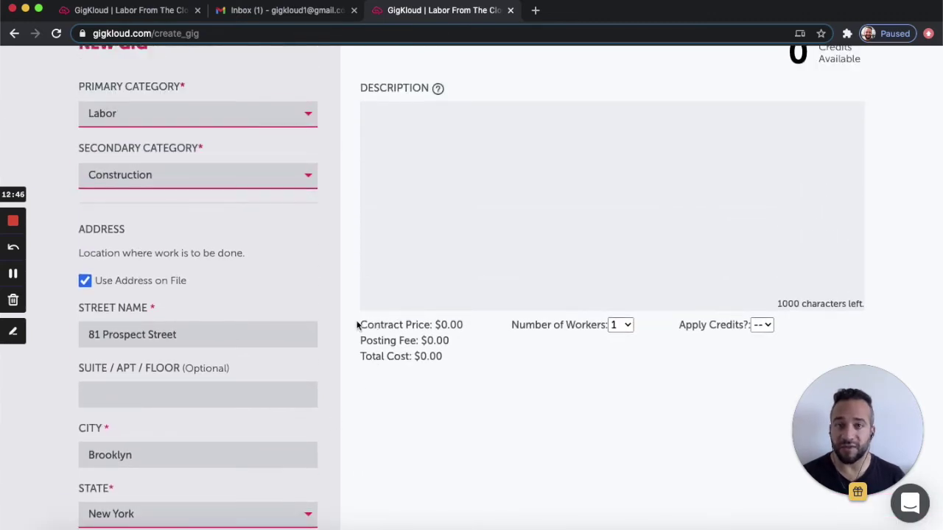
pyautogui.scroll(1, 367, 298)
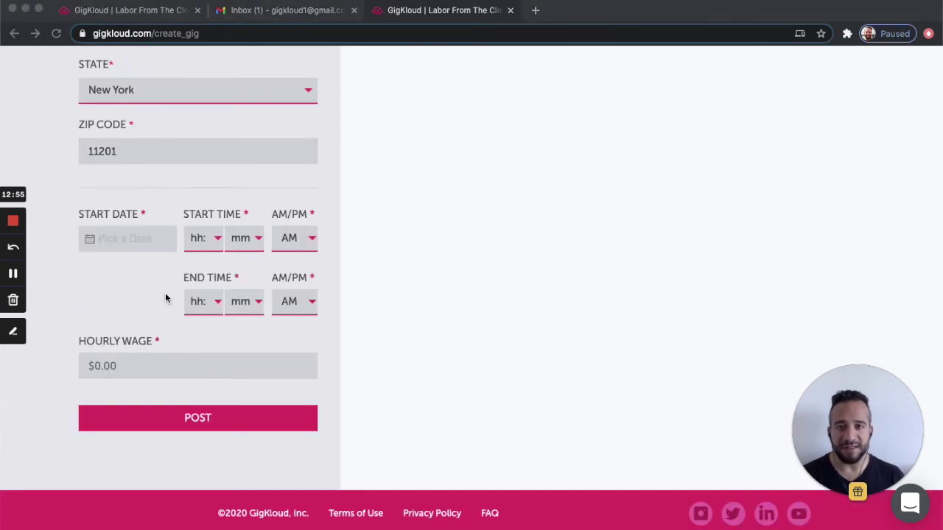
pyautogui.click(147, 234)
pyautogui.click(144, 237)
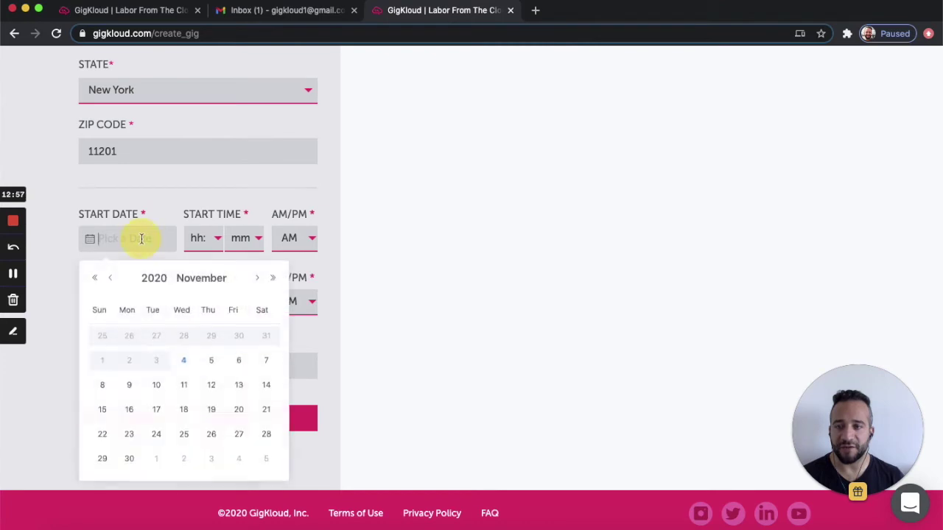
pyautogui.click(208, 361)
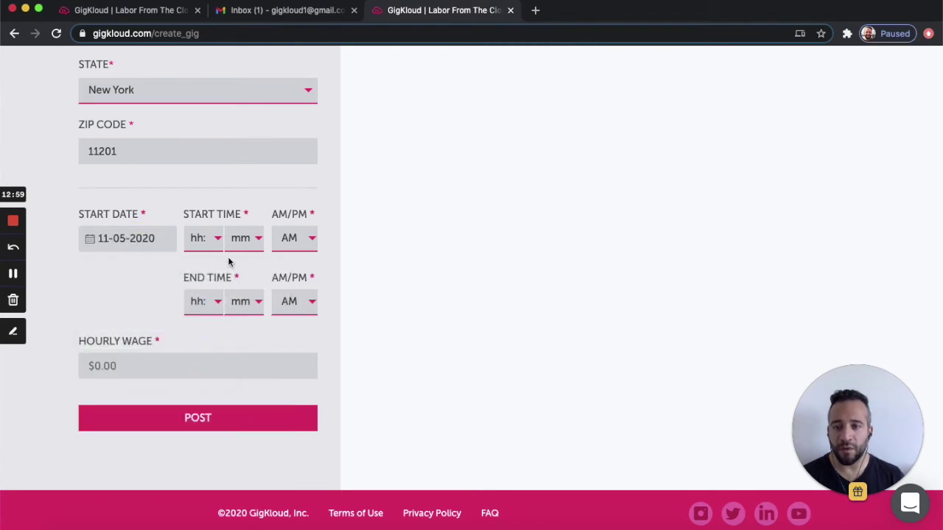
pyautogui.click(212, 243)
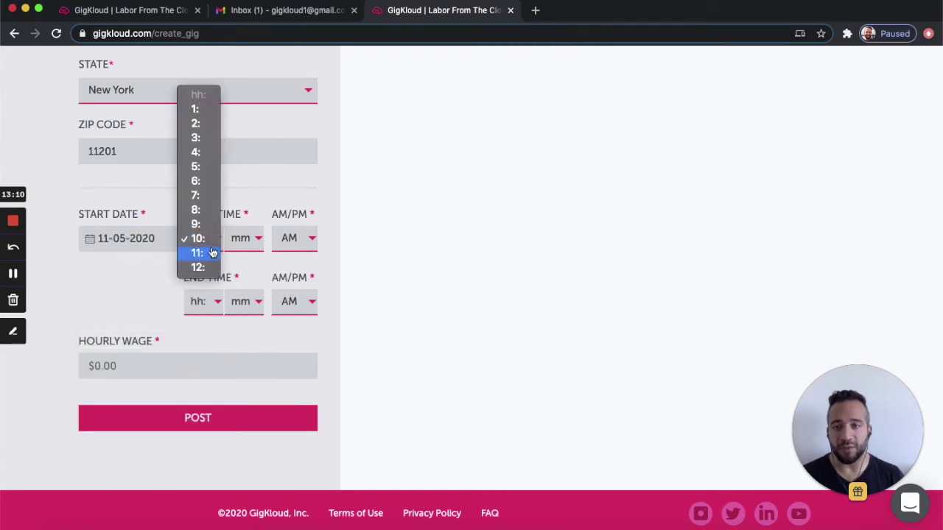
pyautogui.click(208, 240)
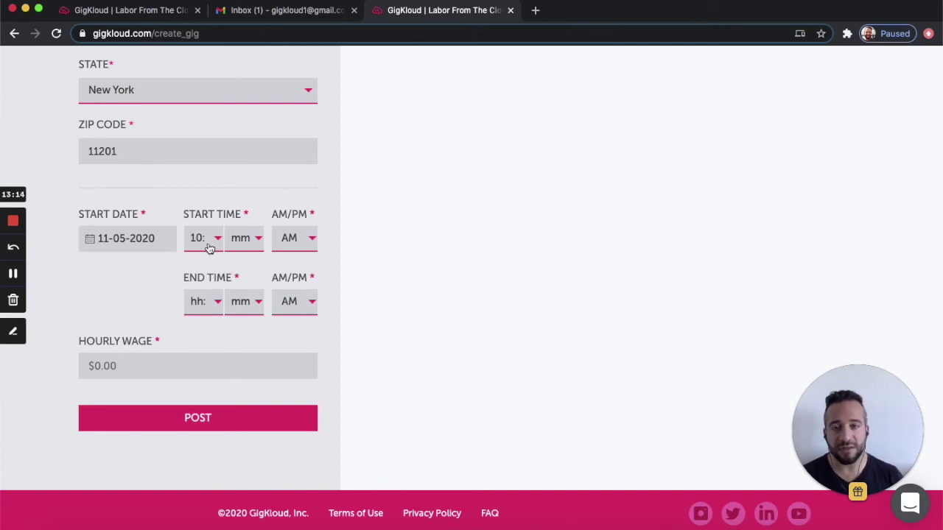
pyautogui.click(243, 238)
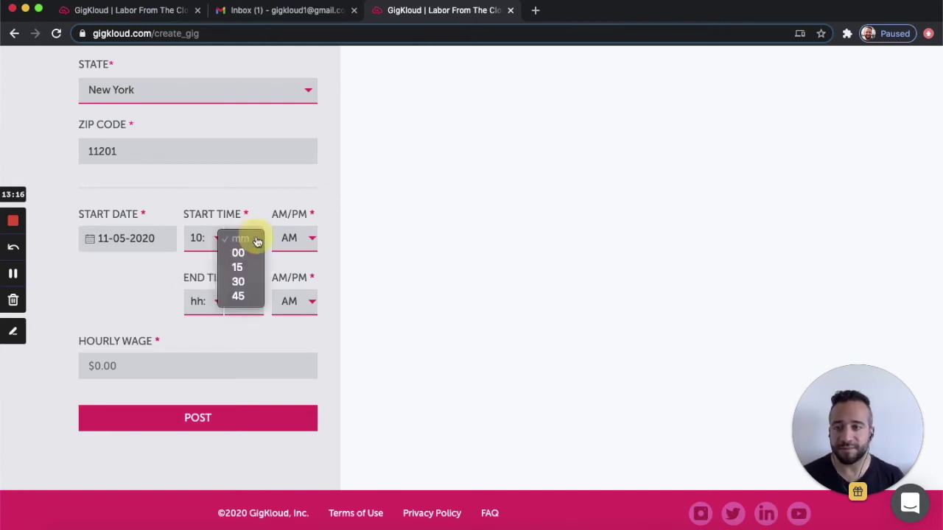
pyautogui.click(246, 254)
# Set the gig end time to 6:00 PM.
pyautogui.click(203, 302)
pyautogui.click(209, 395)
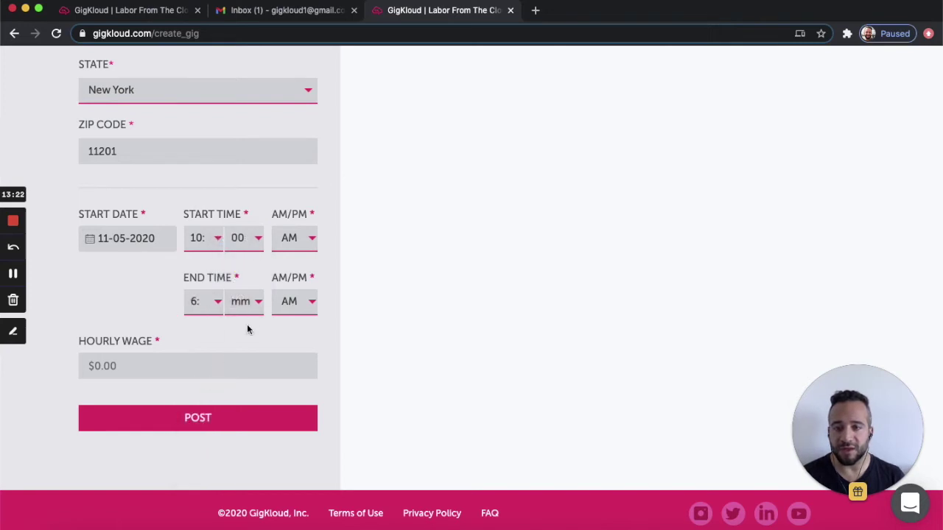
pyautogui.click(248, 304)
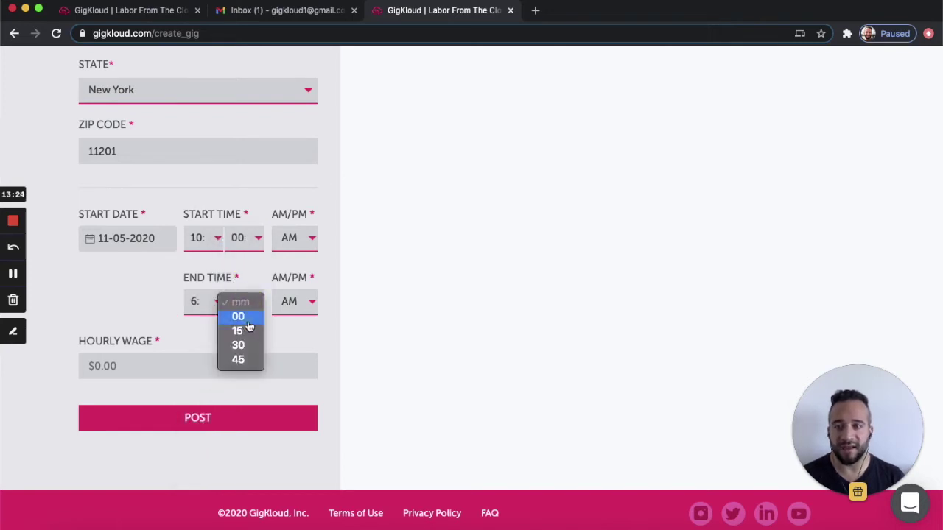
pyautogui.click(249, 317)
pyautogui.click(289, 308)
pyautogui.click(294, 325)
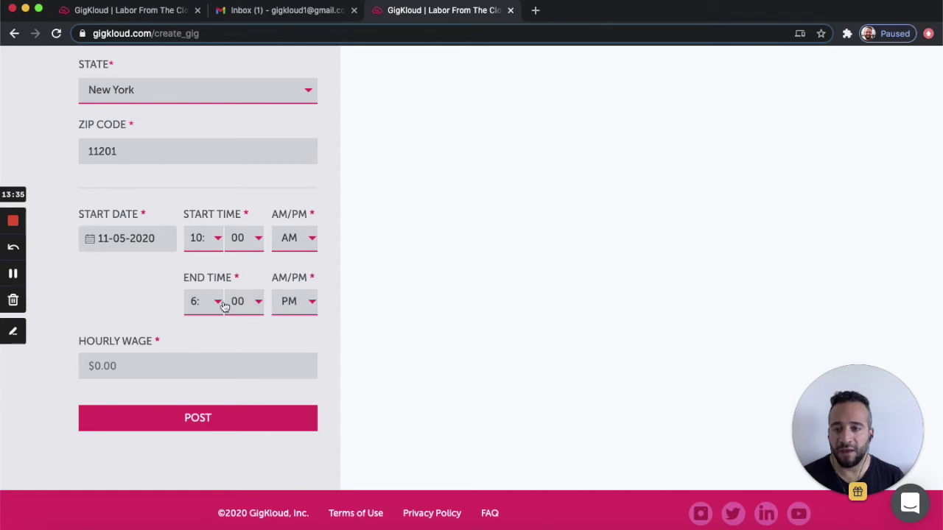
pyautogui.click(229, 303)
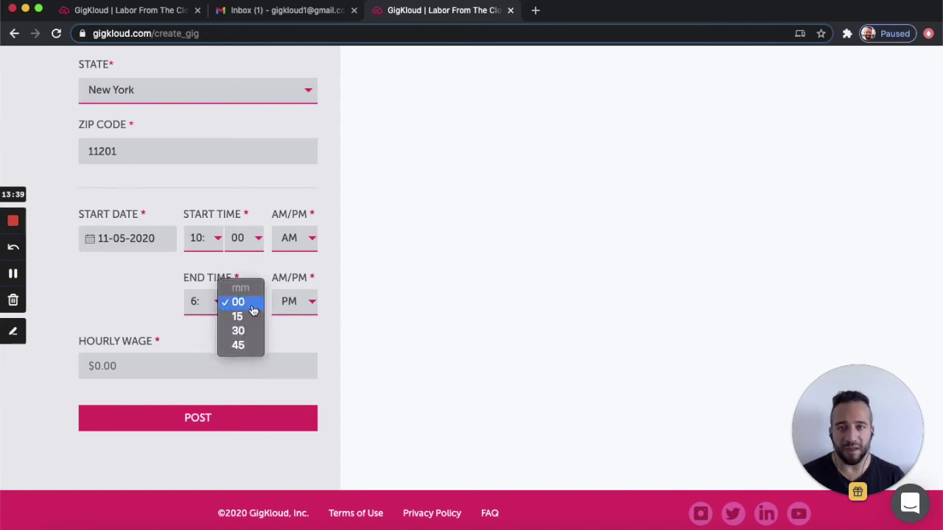
pyautogui.click(253, 311)
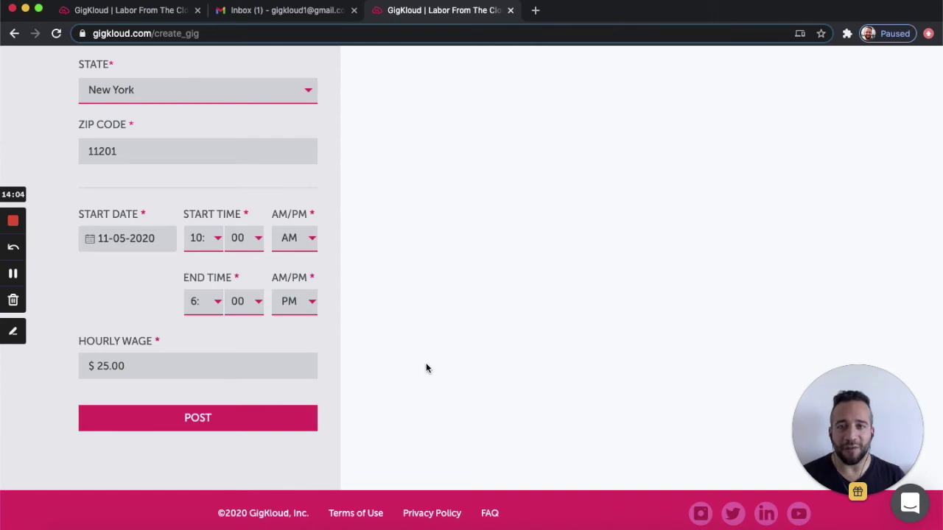
pyautogui.scroll(10, 426, 368)
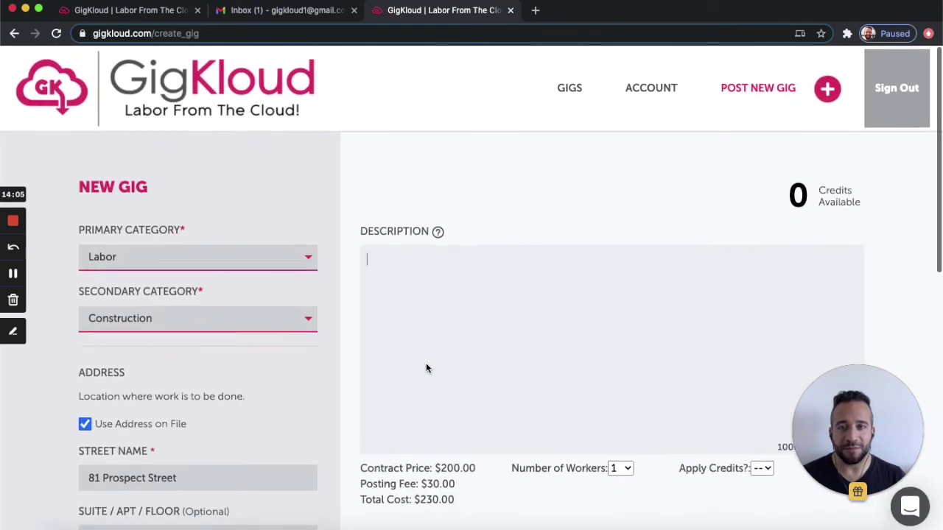
# Paste the construction assistant description: lifting up to 50 lbs, boots, work clothes, 10am meeting.
pyautogui.click(431, 295)
pyautogui.write("We're looking for a strong and capable construction assistant for the day to help offload delivery of new materials to the construction site, and assist with prepping the area for the next phase of renovations to take place.  Please be able to consistently bend squat stand and lift up to 50 lbs., but we'll have dollies, hand trucks, and pallet jacks available on site to help with the heavy lifting.  Please wear construction boots and work clothes. No prior construction experience necessary for this work.  You'll meet Carlos at the rear entrance to the building at 10am sharp!")
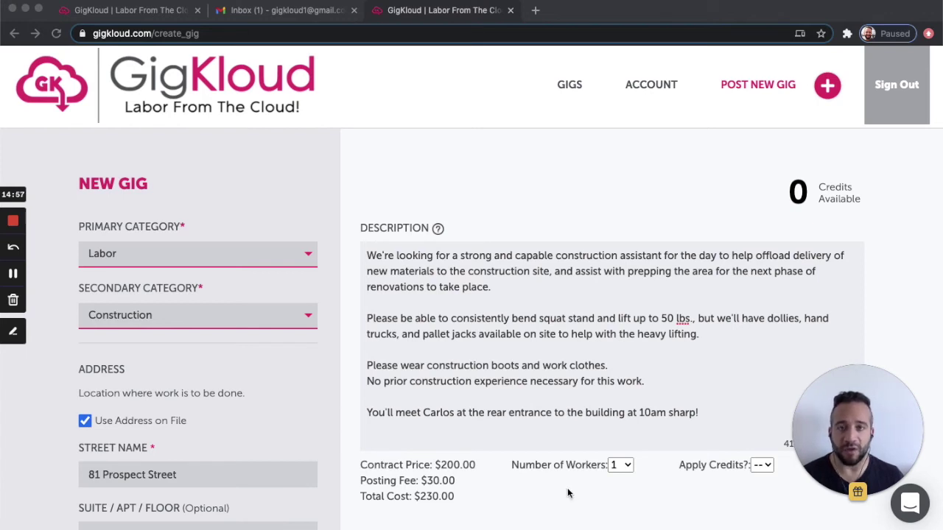
pyautogui.scroll(-1, 543, 497)
pyautogui.scroll(-10, 543, 496)
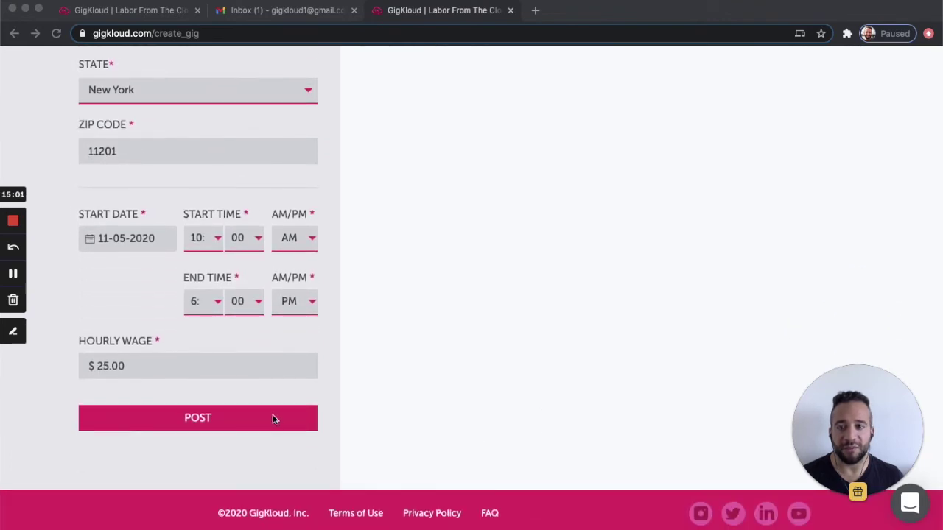
# Submit the gig and add a credit card's details in the Stripe payment dialog.
pyautogui.click(353, 389)
pyautogui.click(301, 430)
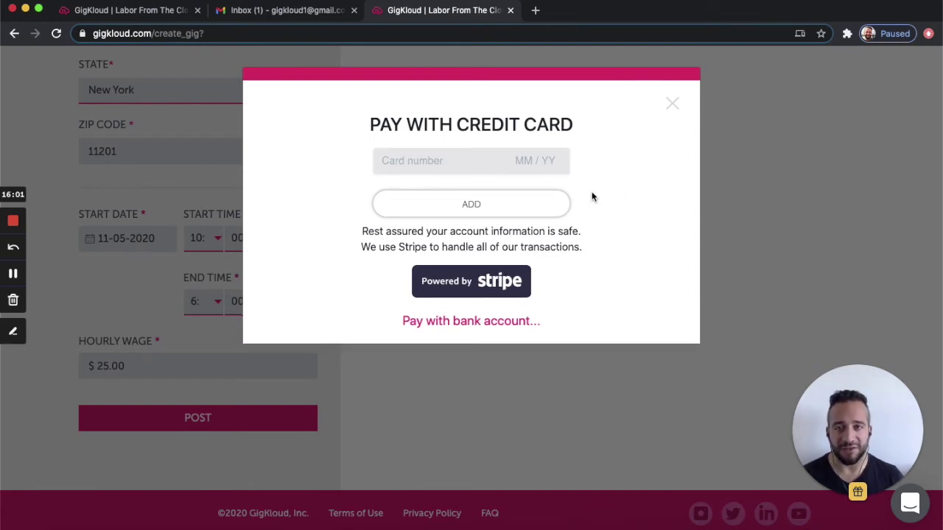
pyautogui.click(403, 160)
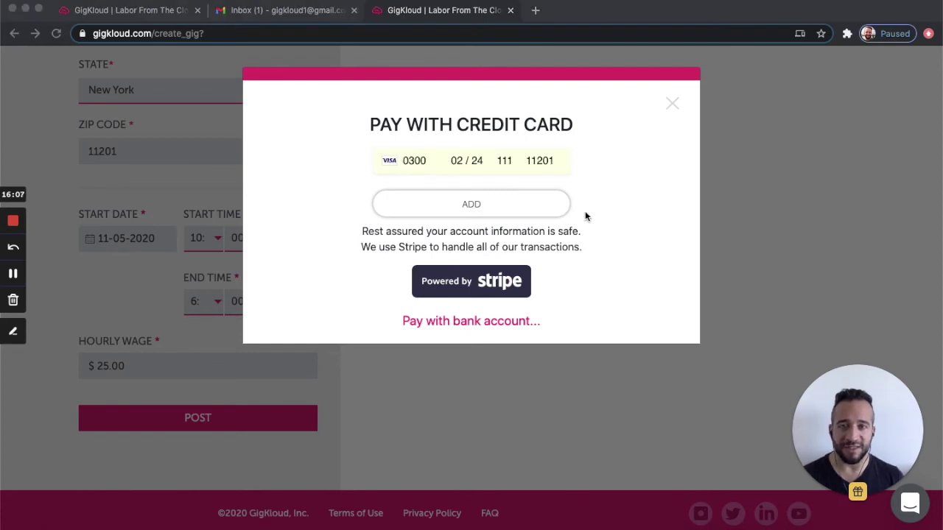
pyautogui.click(543, 213)
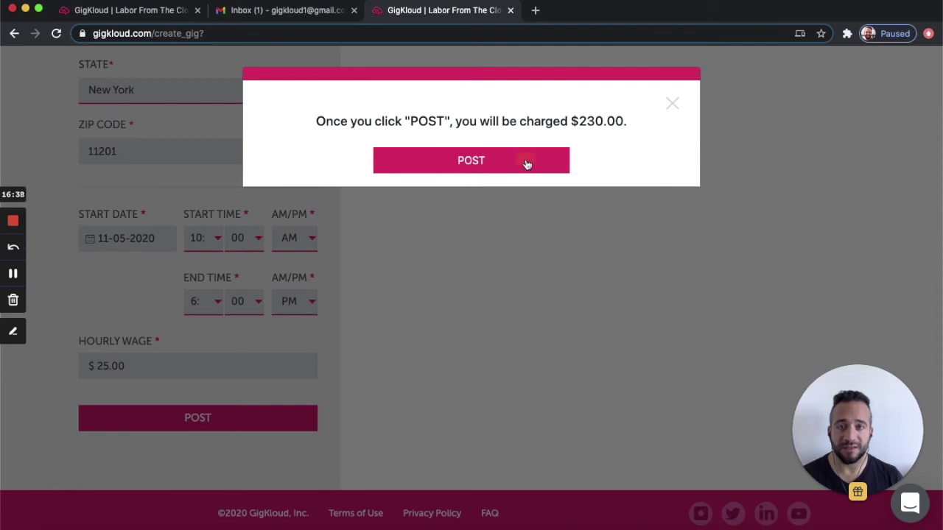
# Confirm the $230.00 charge to post the gig, then switch to the Gmail inbox.
pyautogui.click(525, 161)
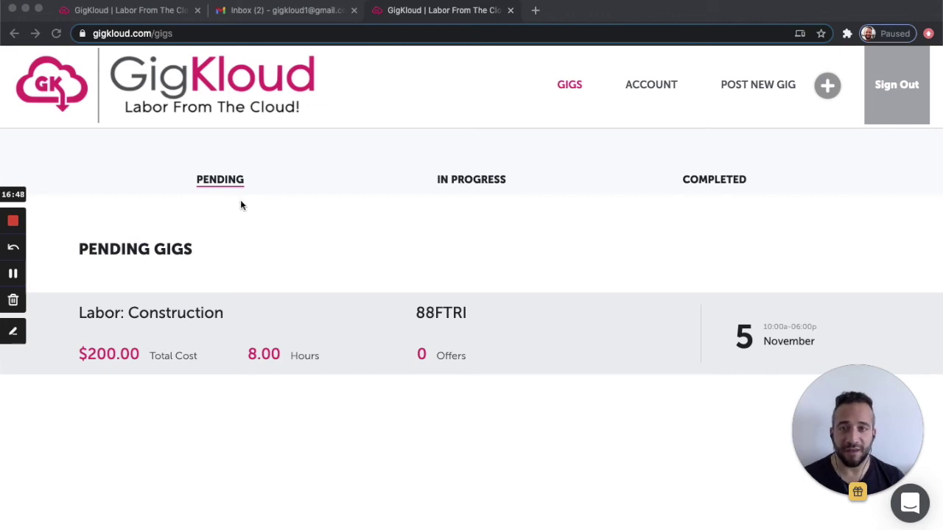
pyautogui.click(586, 96)
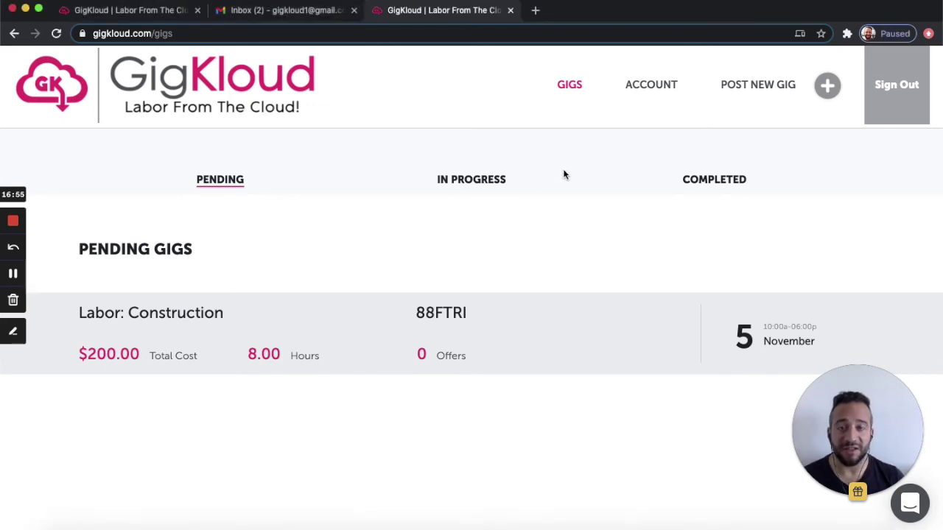
pyautogui.click(285, 9)
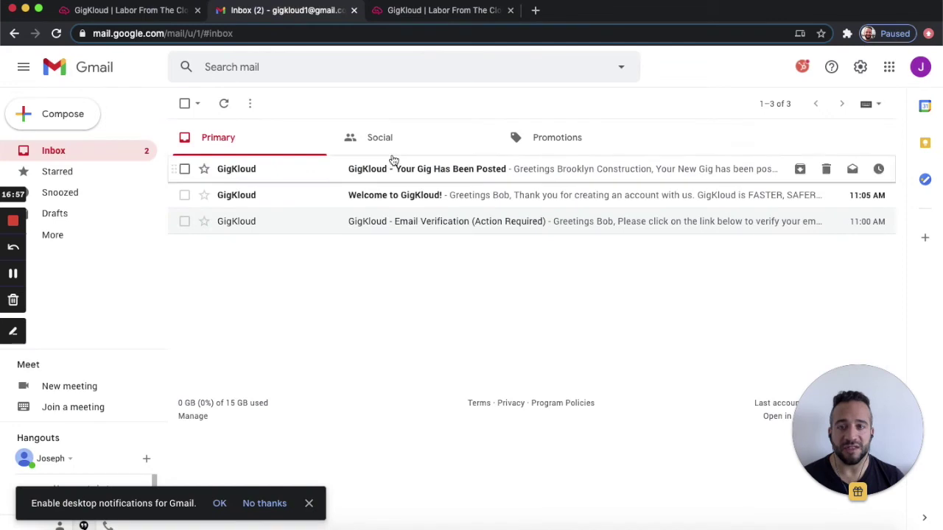
# Read the 'Your Gig Has Been Posted' and 'Someone Has Applied to Your Gig!' notification emails in Gmail.
pyautogui.click(490, 170)
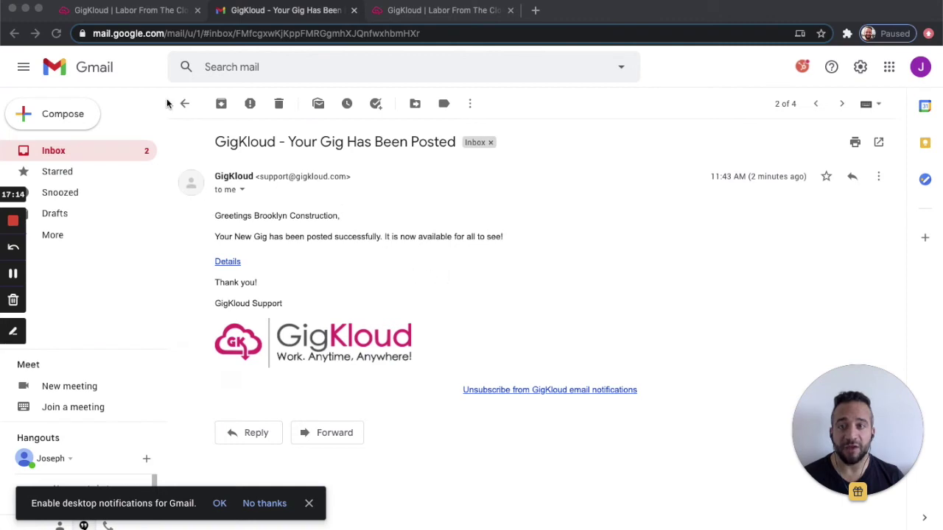
pyautogui.click(51, 153)
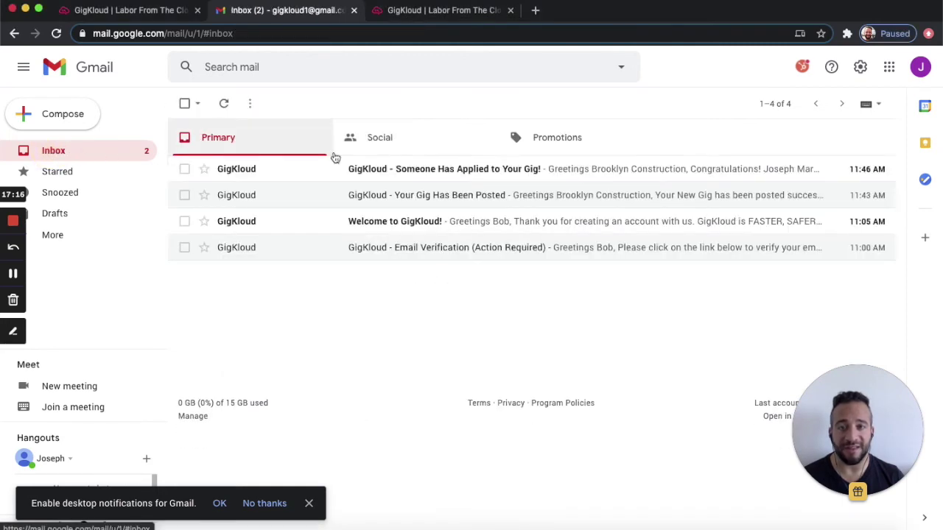
pyautogui.click(564, 173)
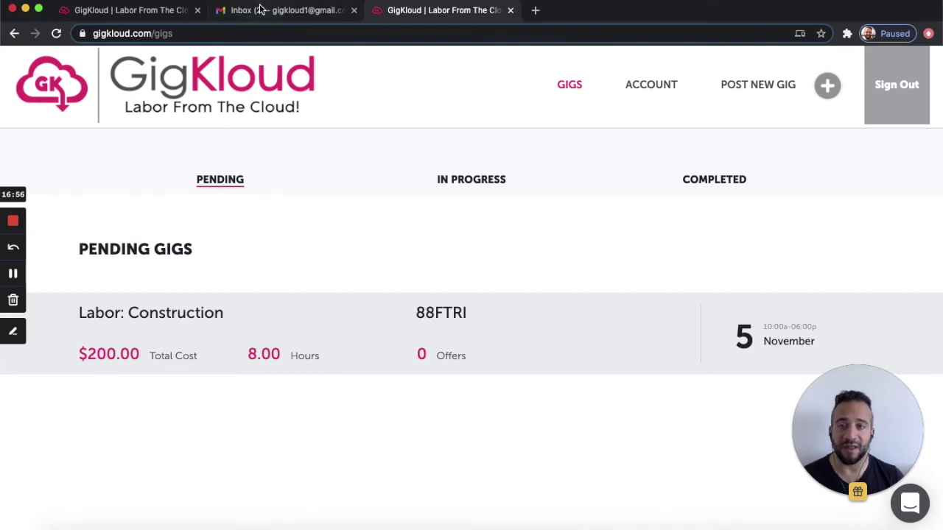
pyautogui.click(260, 9)
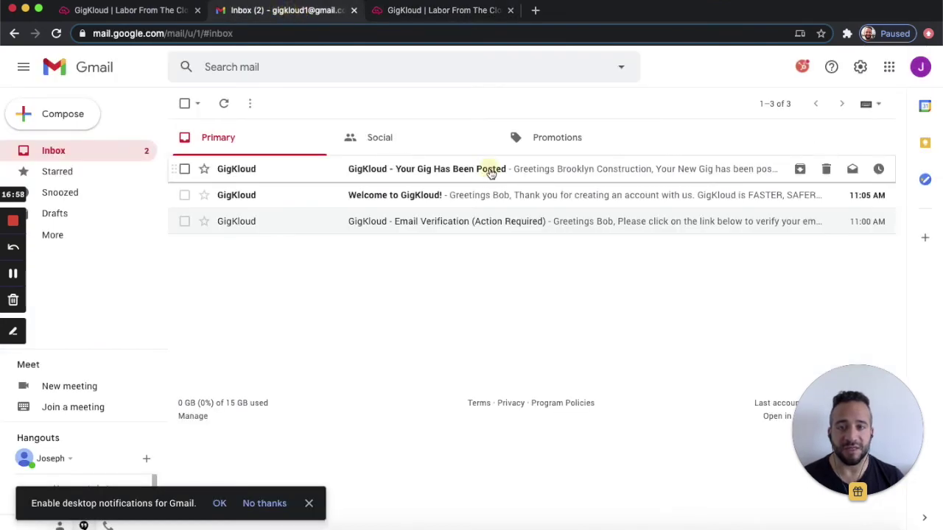
pyautogui.click(491, 171)
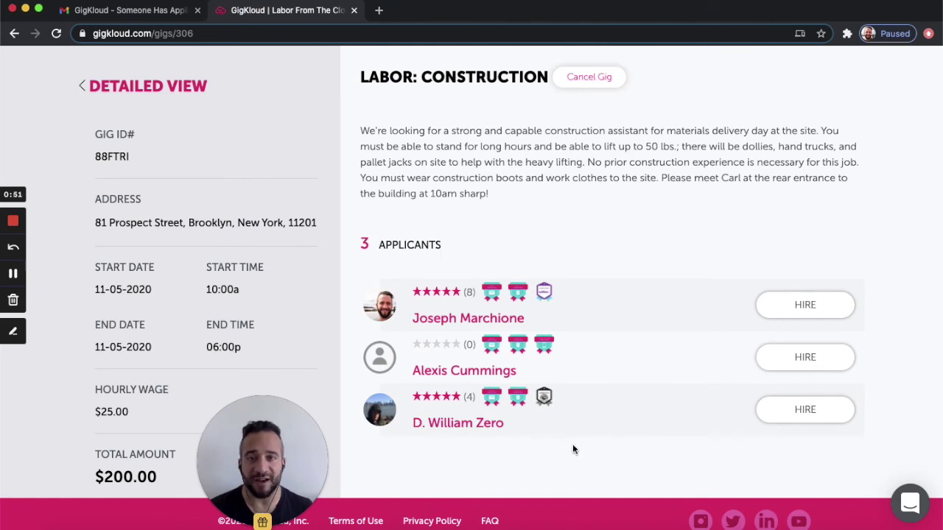
# Check the four-review applicant's profile, then hire the top applicant with eight five-star reviews.
pyautogui.click(473, 424)
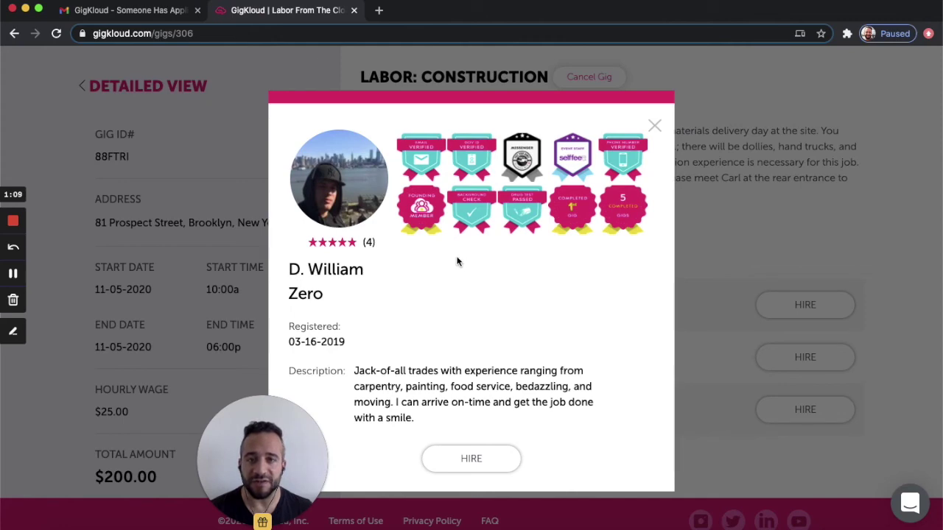
pyautogui.click(654, 126)
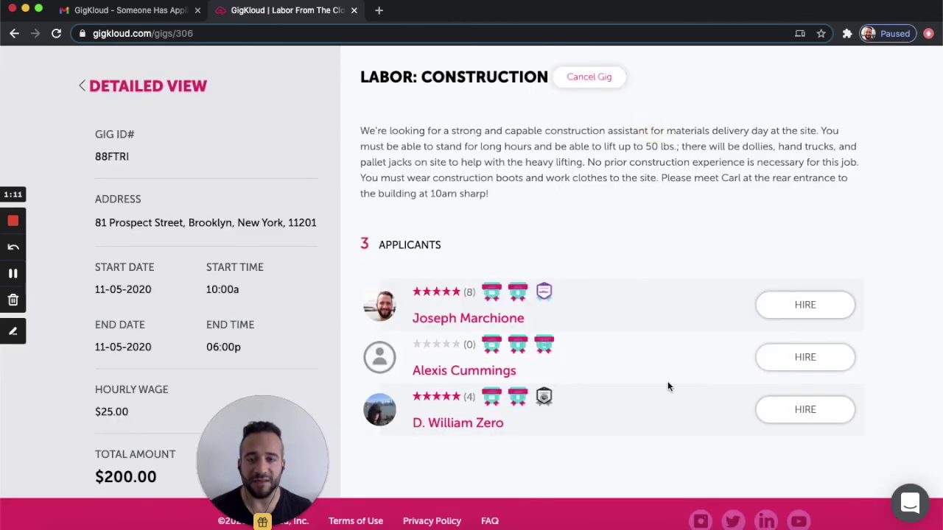
pyautogui.click(470, 321)
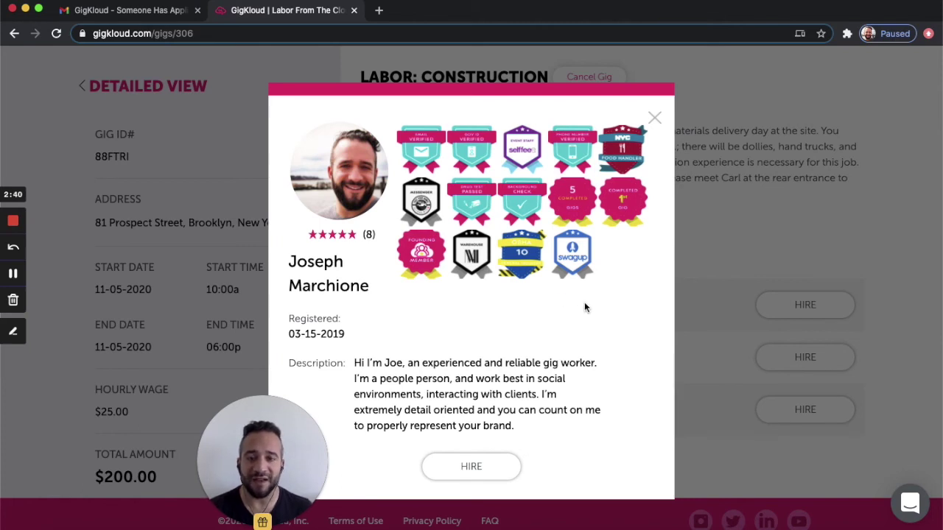
pyautogui.scroll(-1, 584, 315)
pyautogui.click(475, 464)
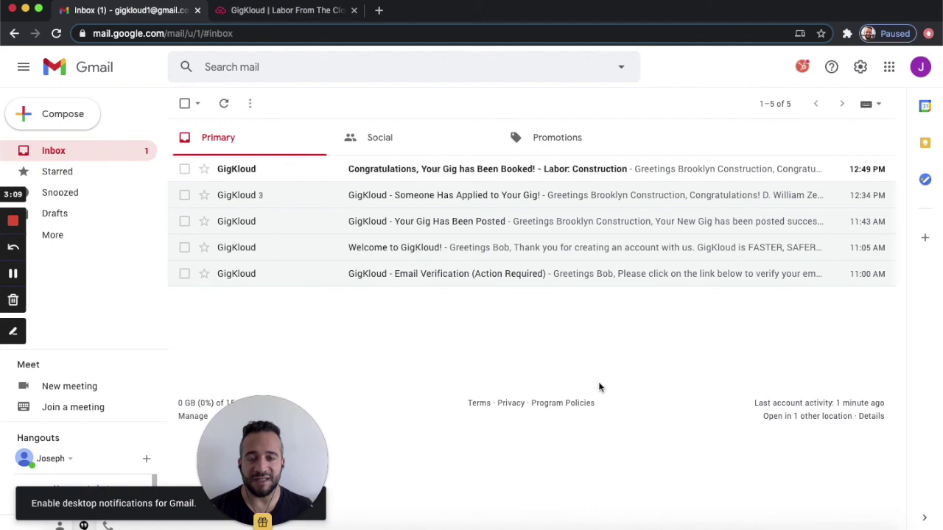
# Open the 'Congratulations, Your Gig has Been Booked!' email and add the Nov 5 gig to Google Calendar.
pyautogui.click(460, 169)
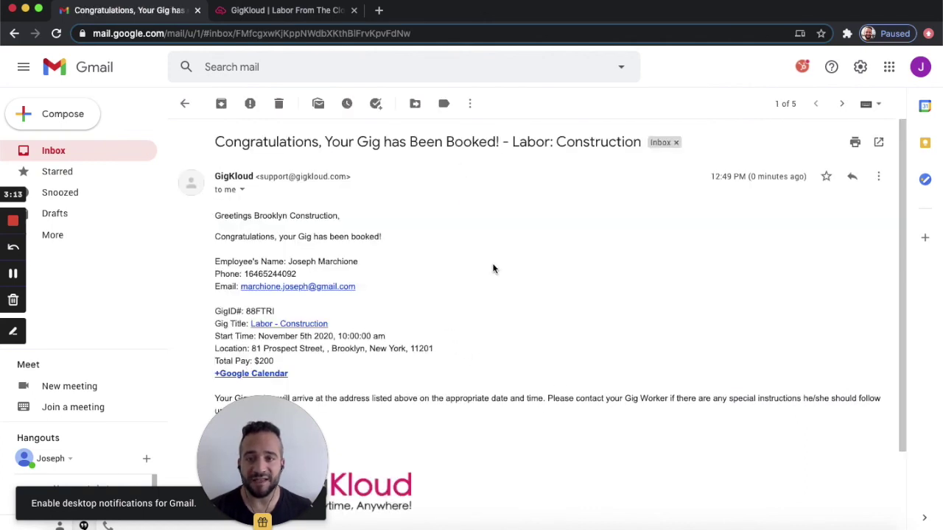
pyautogui.scroll(-1, 491, 267)
pyautogui.scroll(-1, 494, 269)
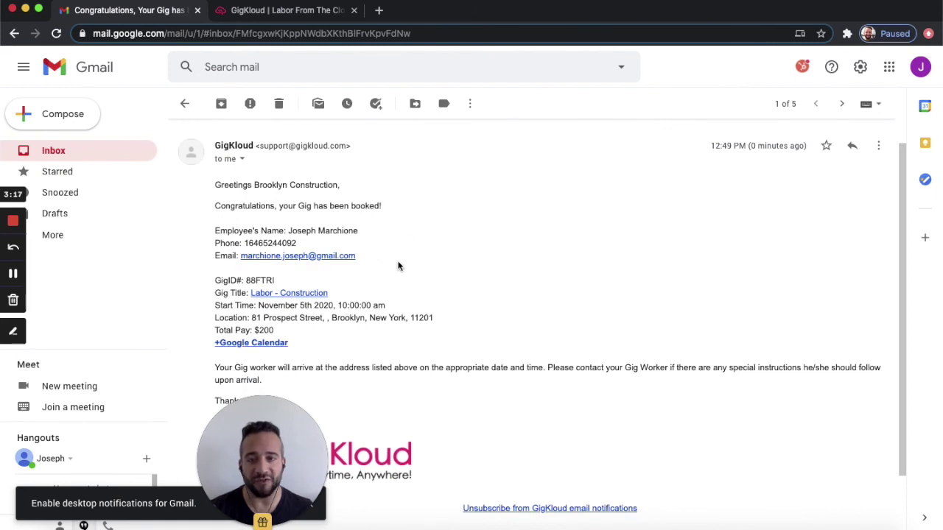
pyautogui.scroll(-2, 402, 256)
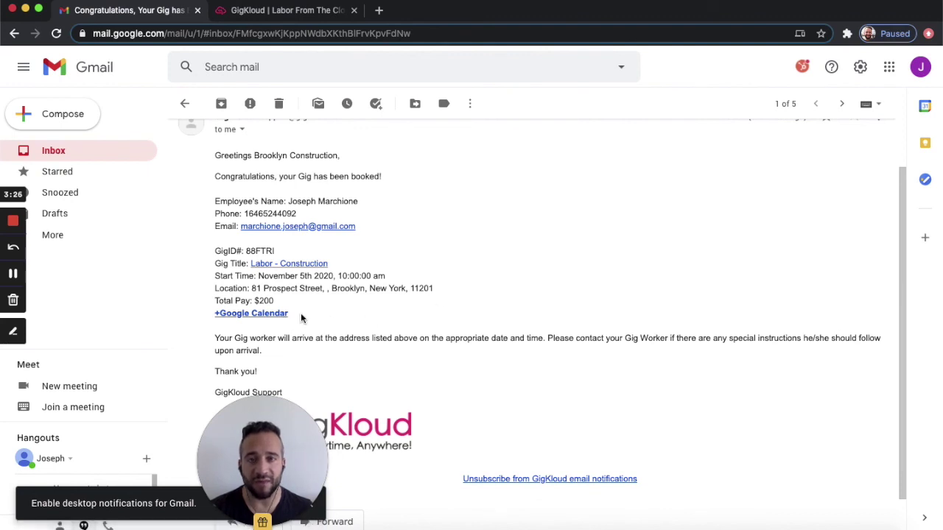
pyautogui.click(254, 313)
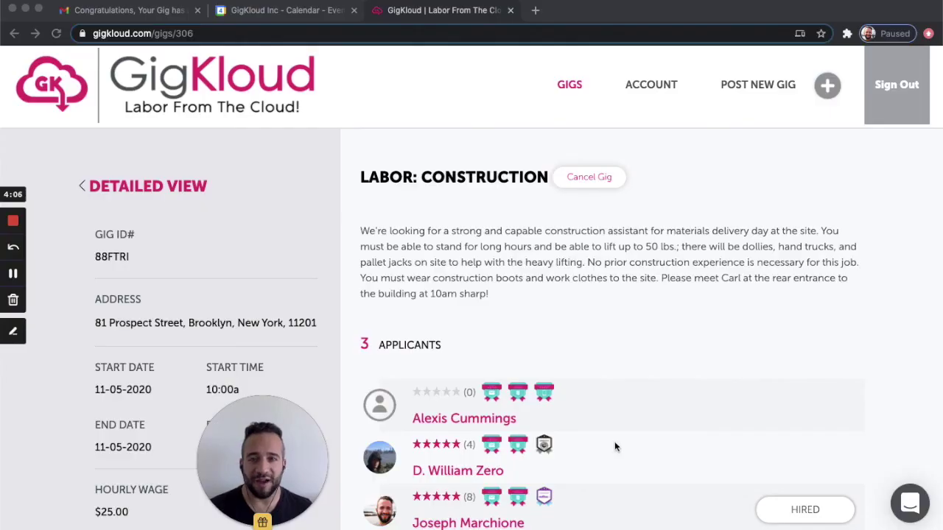
# Find the Labor: Construction gig under In Progress in My Gigs and view its details.
pyautogui.click(570, 86)
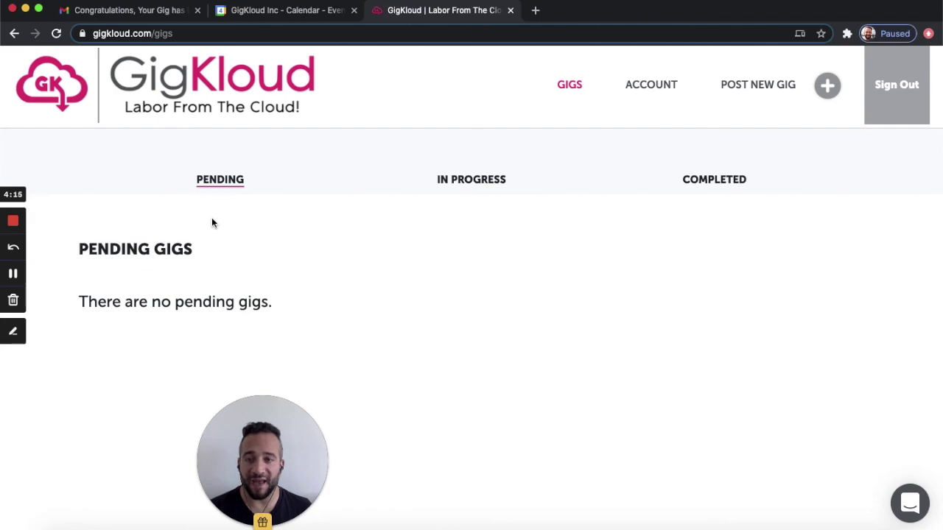
pyautogui.click(479, 184)
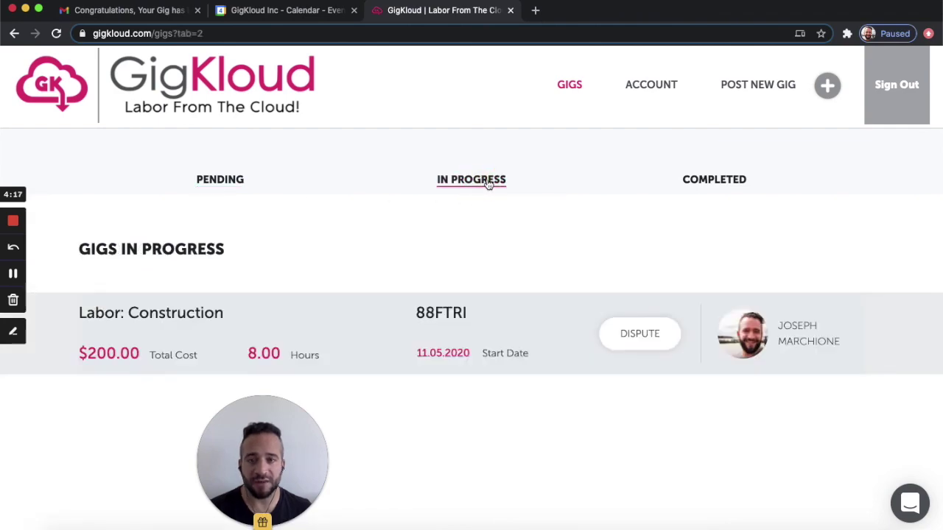
pyautogui.click(331, 319)
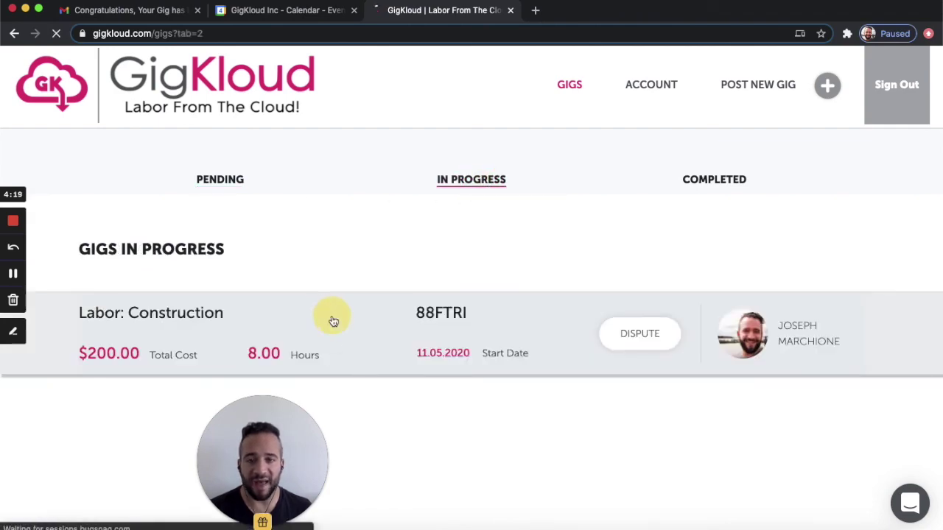
pyautogui.scroll(-2, 353, 282)
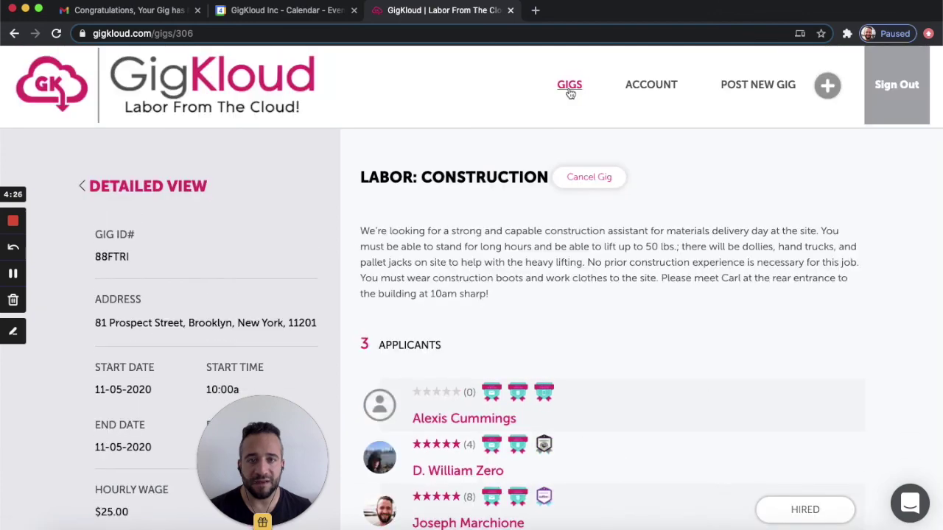
# Recheck the In Progress and Completed gig lists, then open the support chat panel.
pyautogui.click(569, 87)
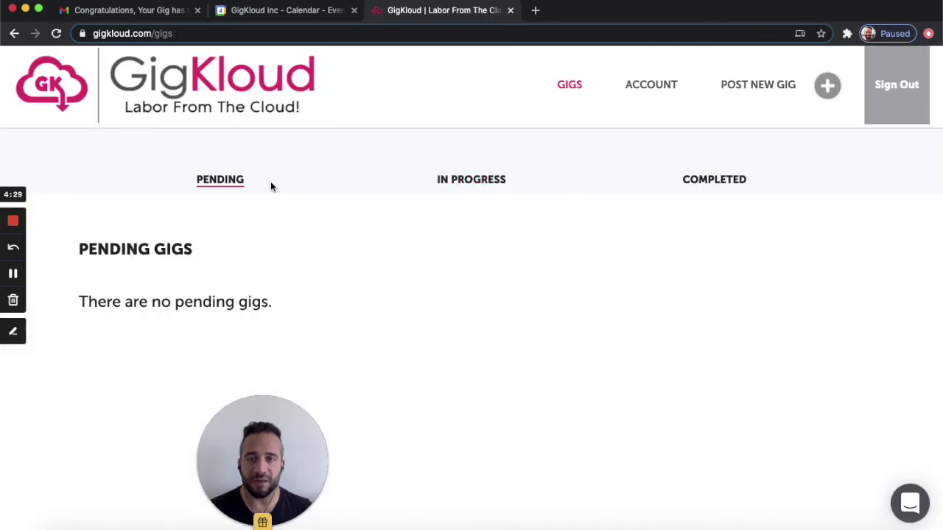
pyautogui.click(465, 186)
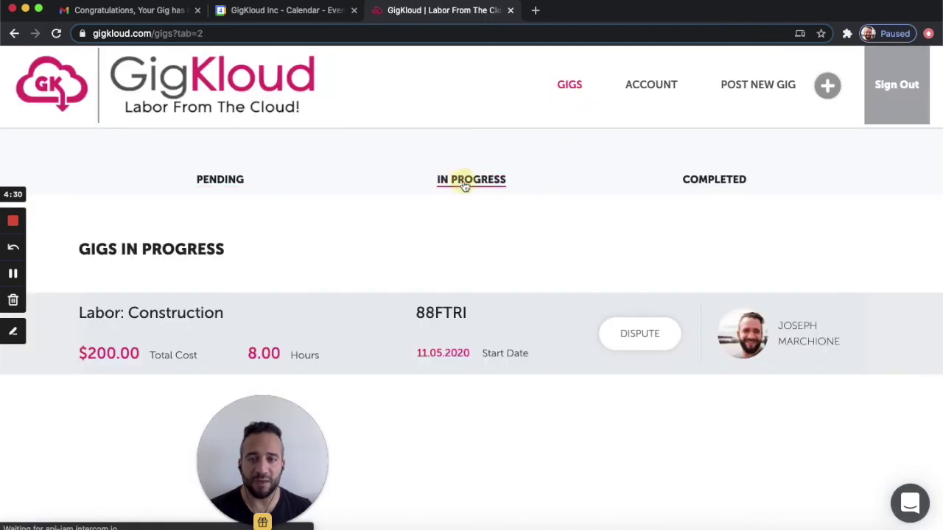
pyautogui.click(727, 180)
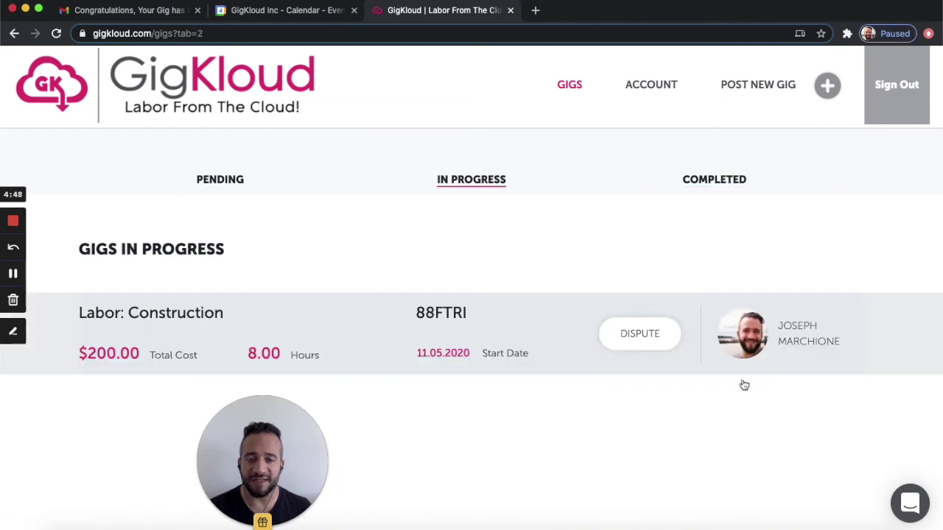
pyautogui.click(897, 504)
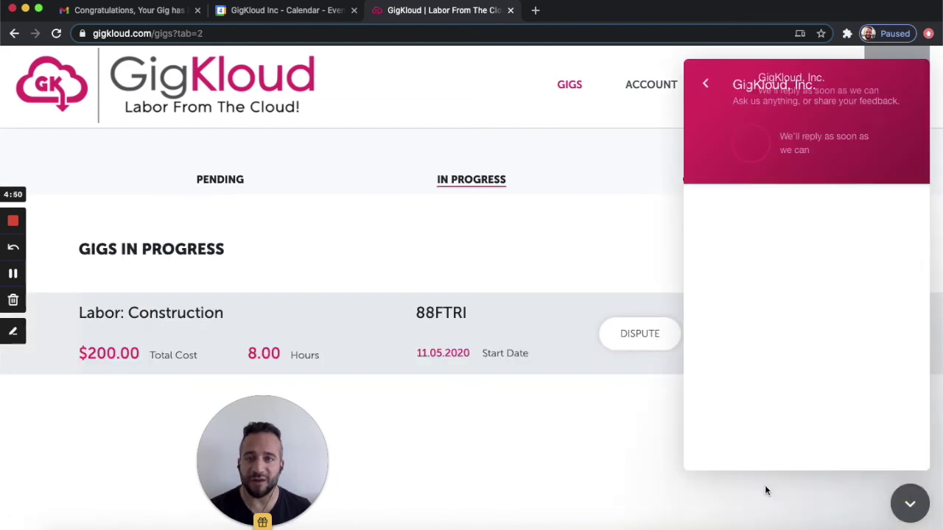